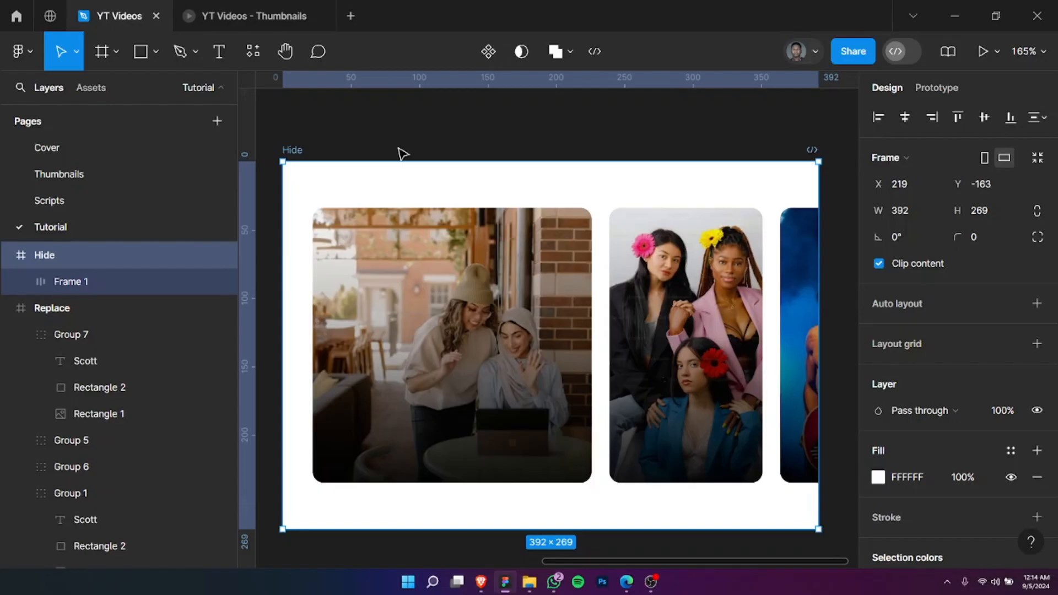
double_click(631, 298)
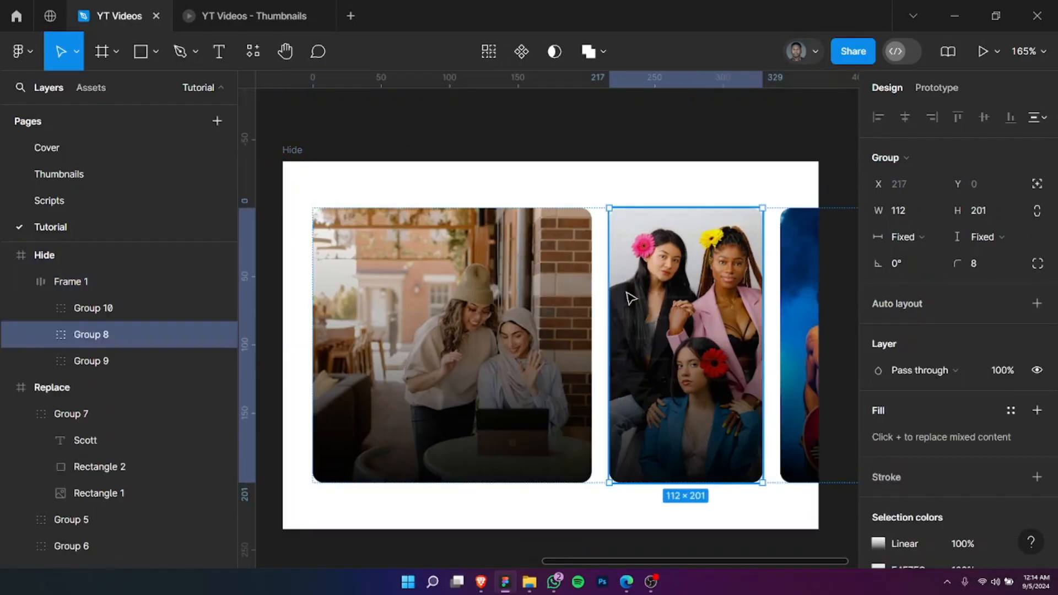
key("Delete")
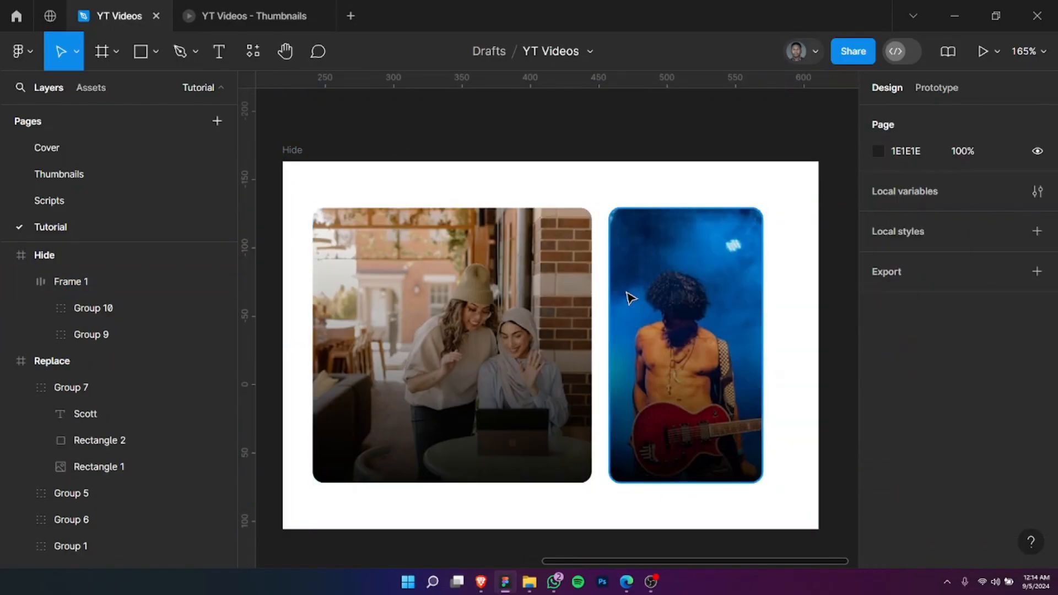
key("ctrl+z")
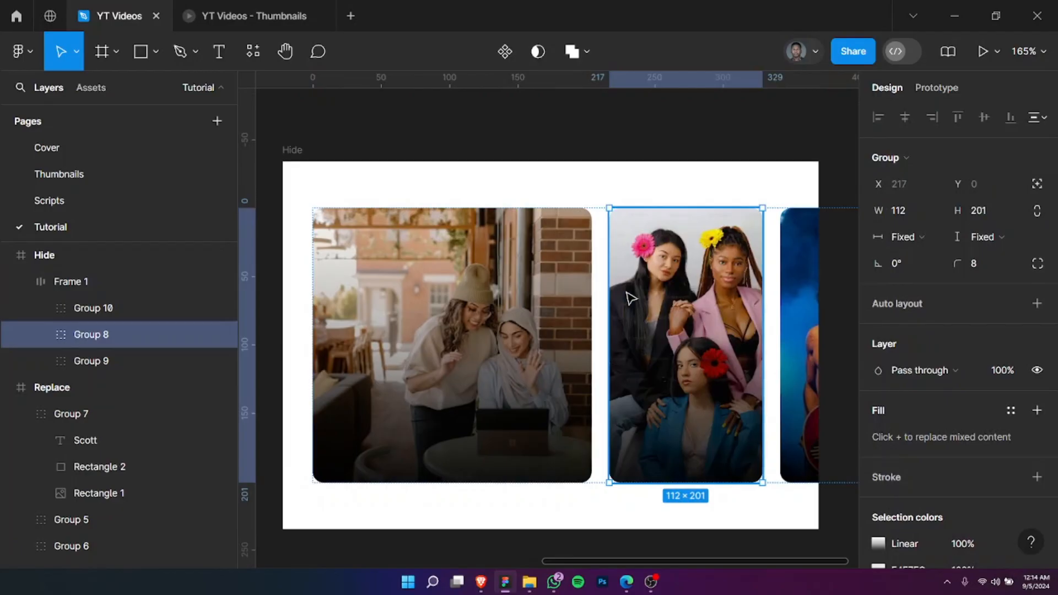
Step: Toggle the visibility of the middle photo card, Group 8, in the Hide frame, leaving it hidden
key("ctrl+shift+h")
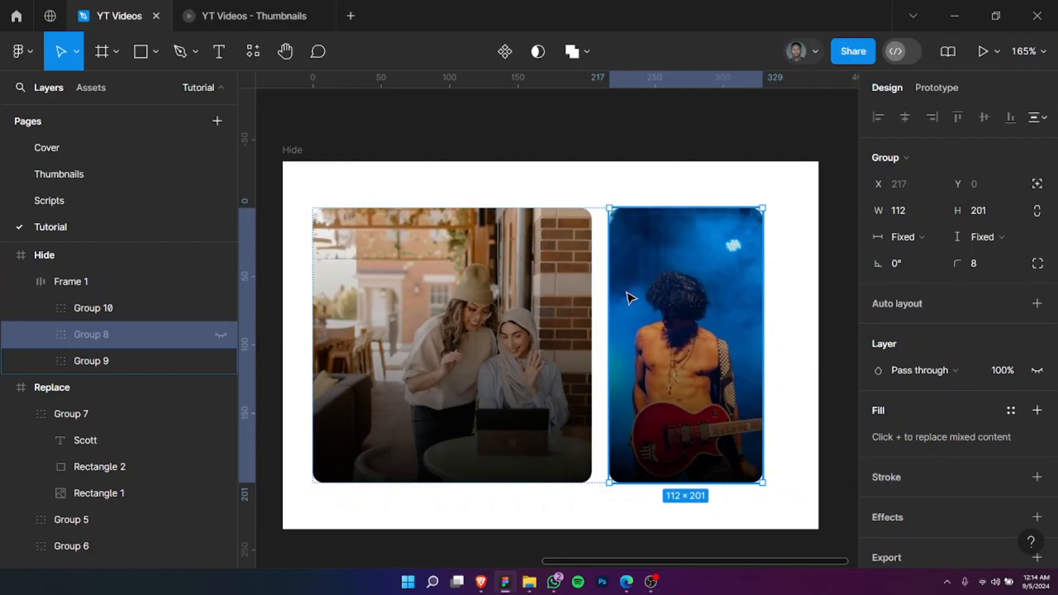
left_click(221, 335)
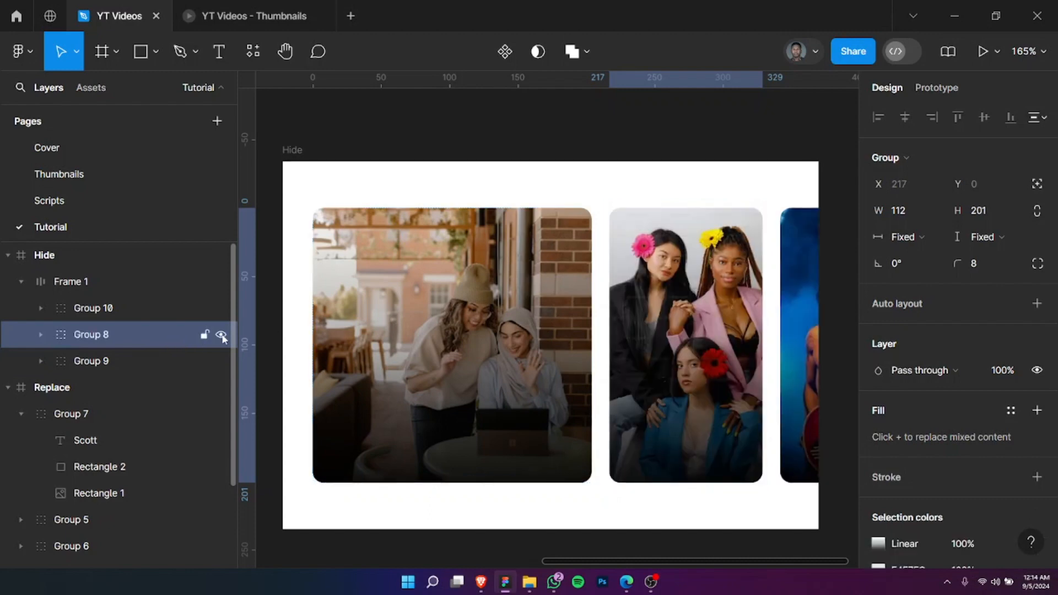
left_click(221, 335)
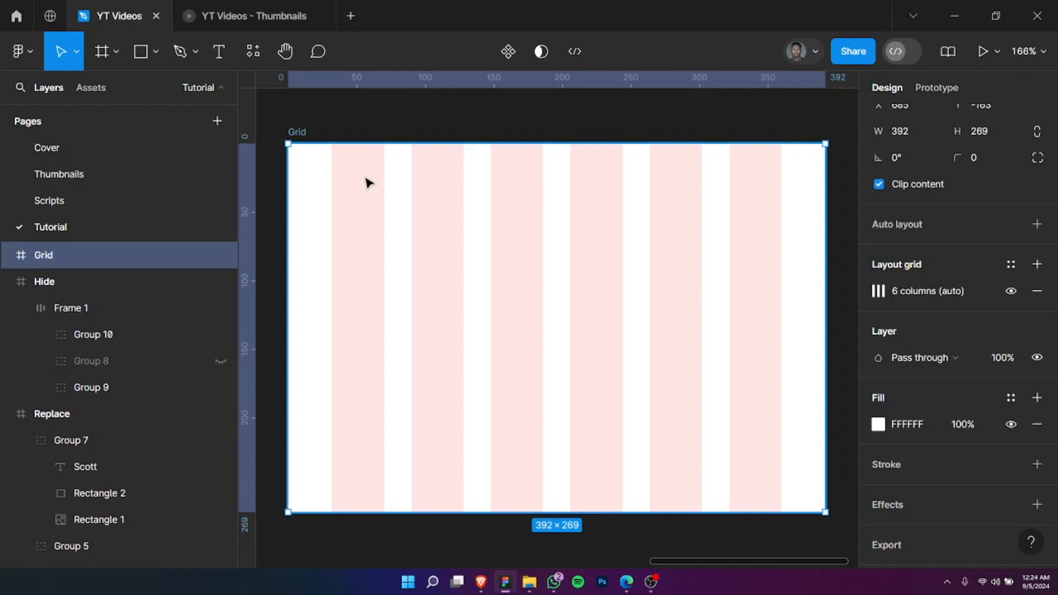
Step: Turn the Grid frame's six-column layout grid off and on, first for the frame itself and again for the whole canvas
left_click(1011, 292)
left_click(1011, 292)
key("ctrl+shift+4")
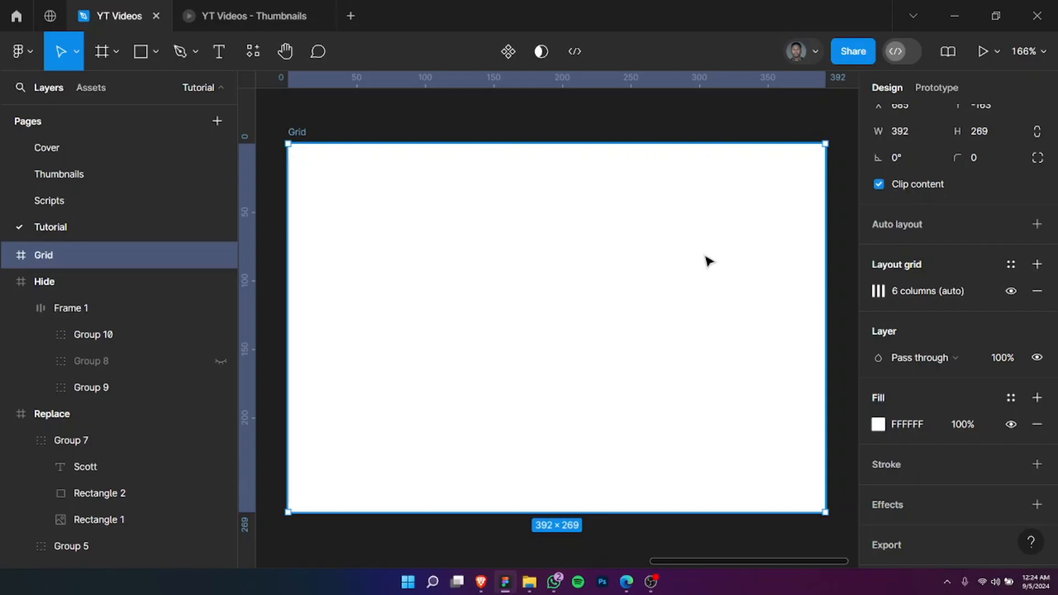
key("ctrl+shift+4")
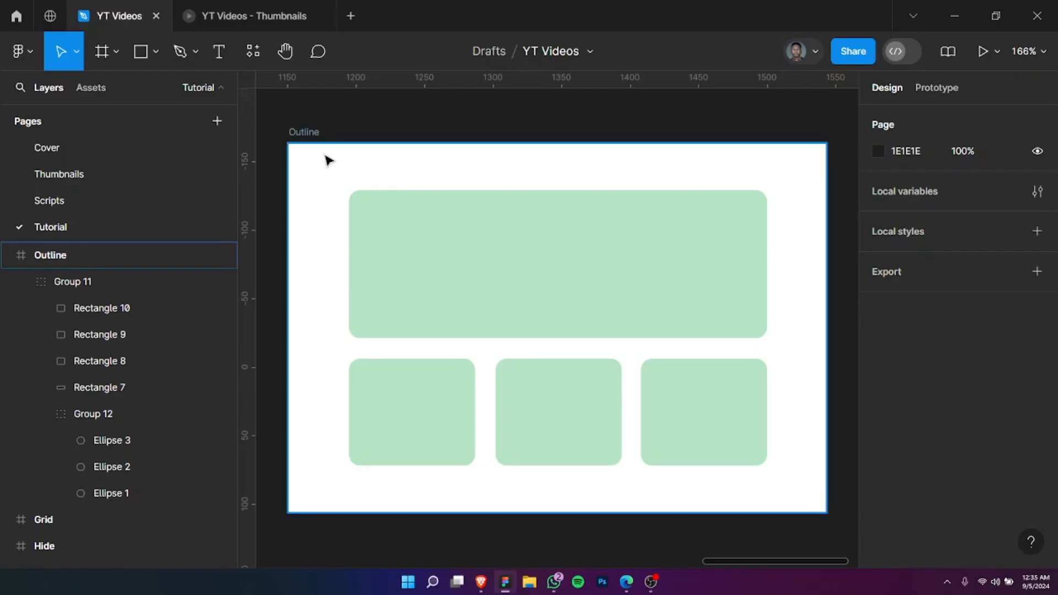
Step: In outline view, move the middle circle up to Y 0 in the Outline frame and return to the normal view
key("ctrl+y")
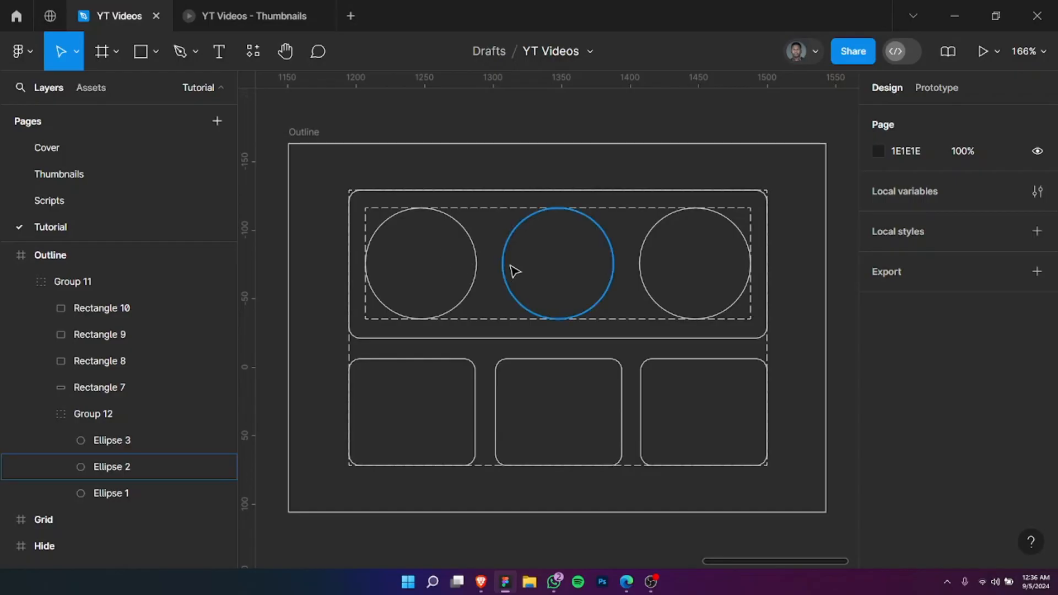
left_click(524, 246)
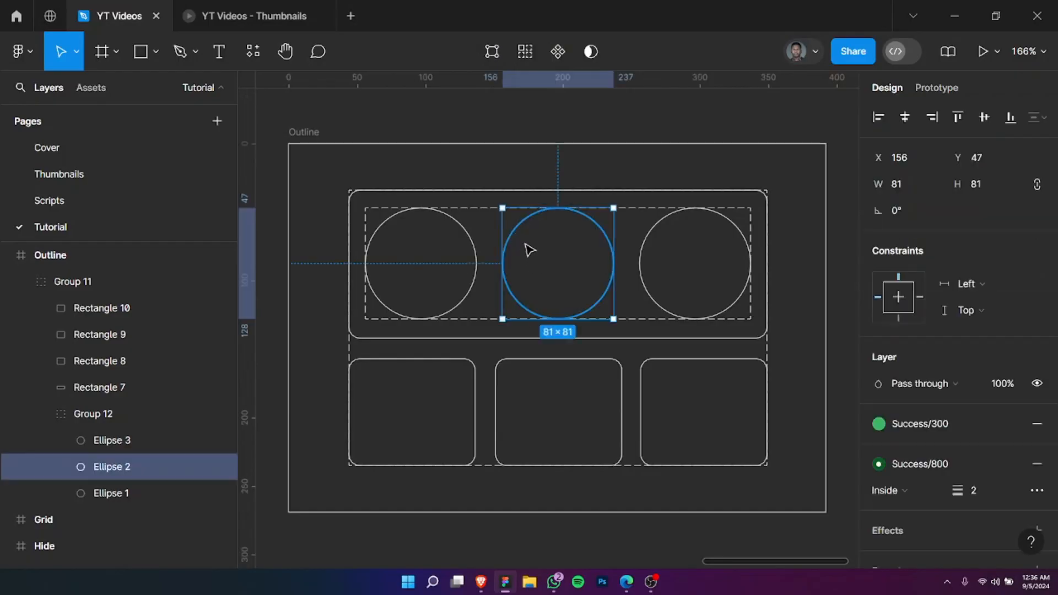
left_click_drag(536, 276, 556, 216)
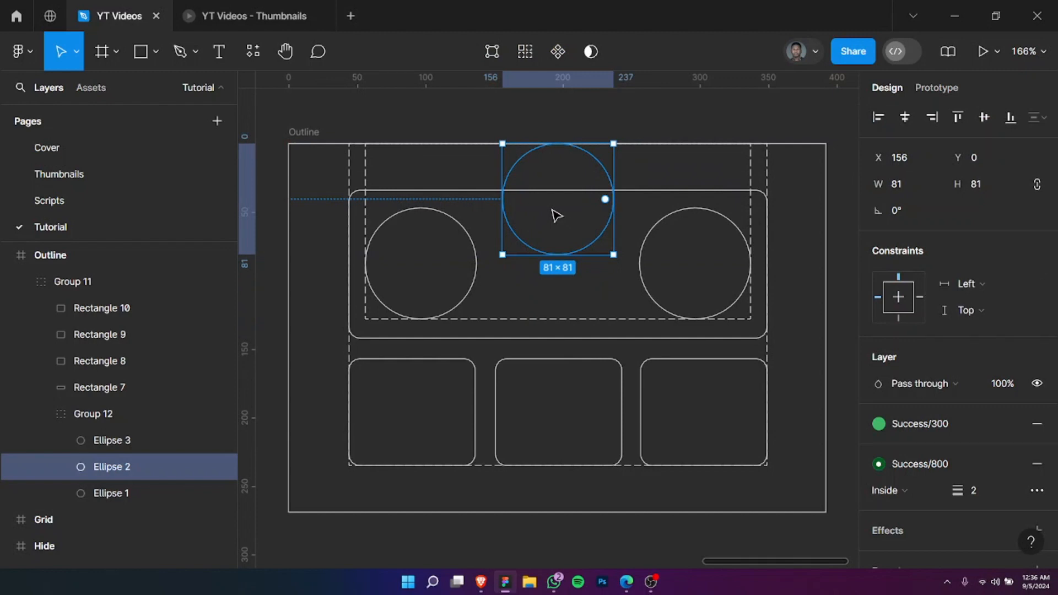
key("ctrl+y")
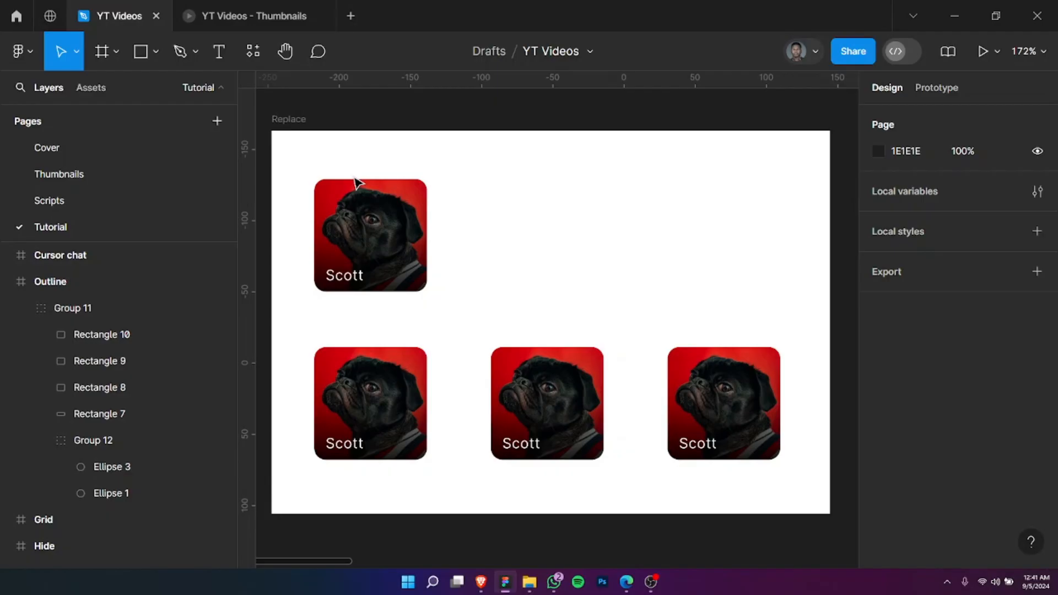
Step: Write the cursor chat message "I want to design the dashboard." in the blank area of the Replace frame
key("slash")
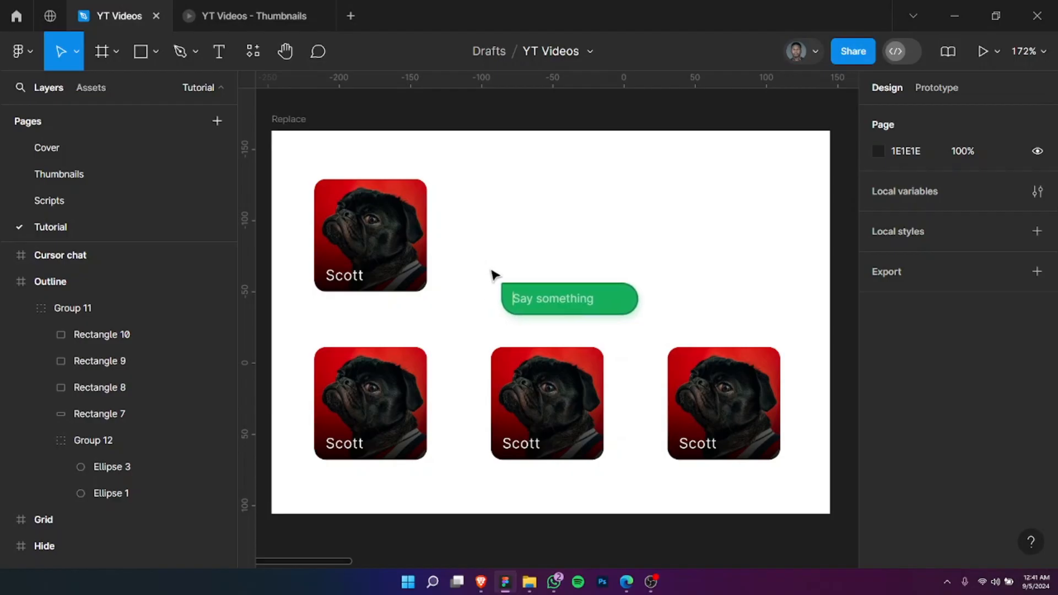
type("I want to")
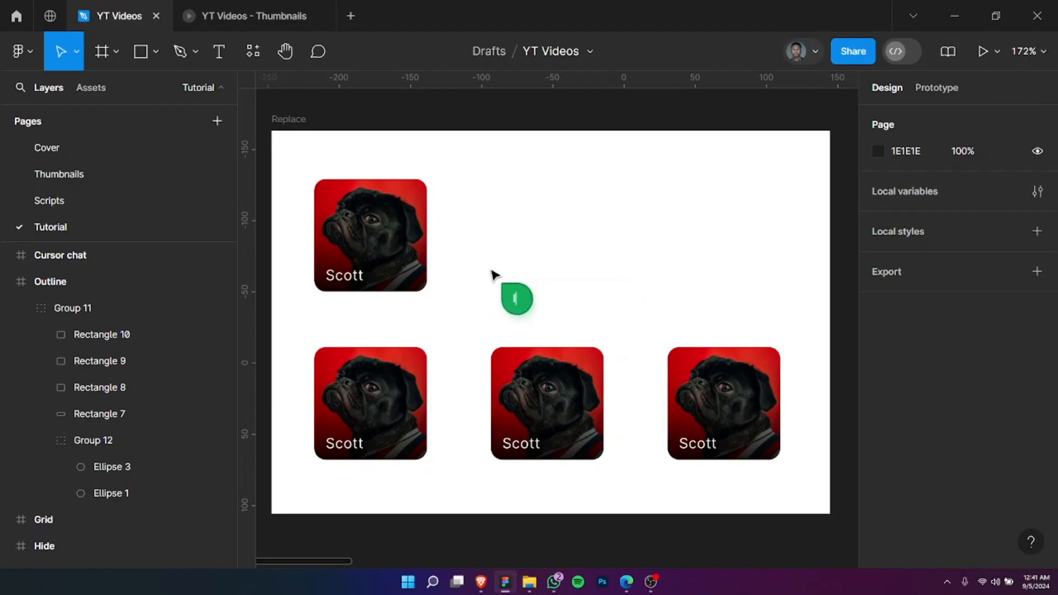
type(" de")
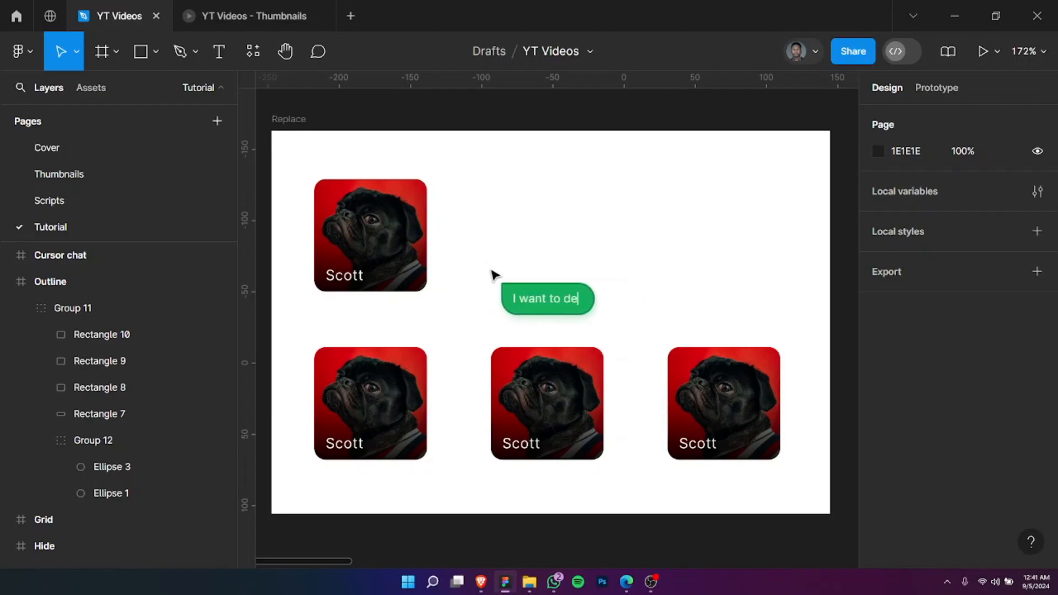
type("sign the dashbo")
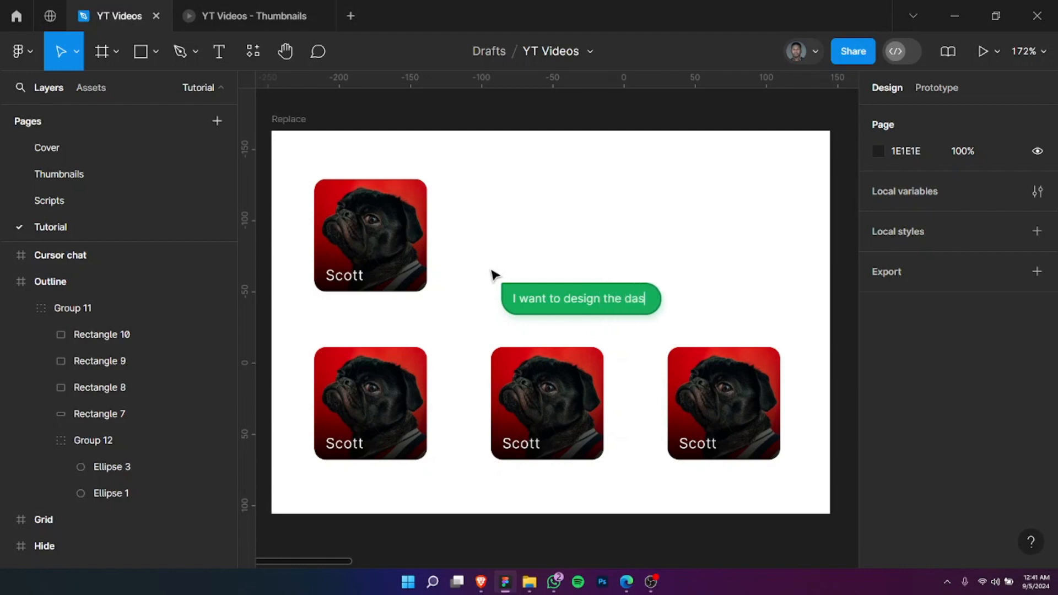
type("ard.")
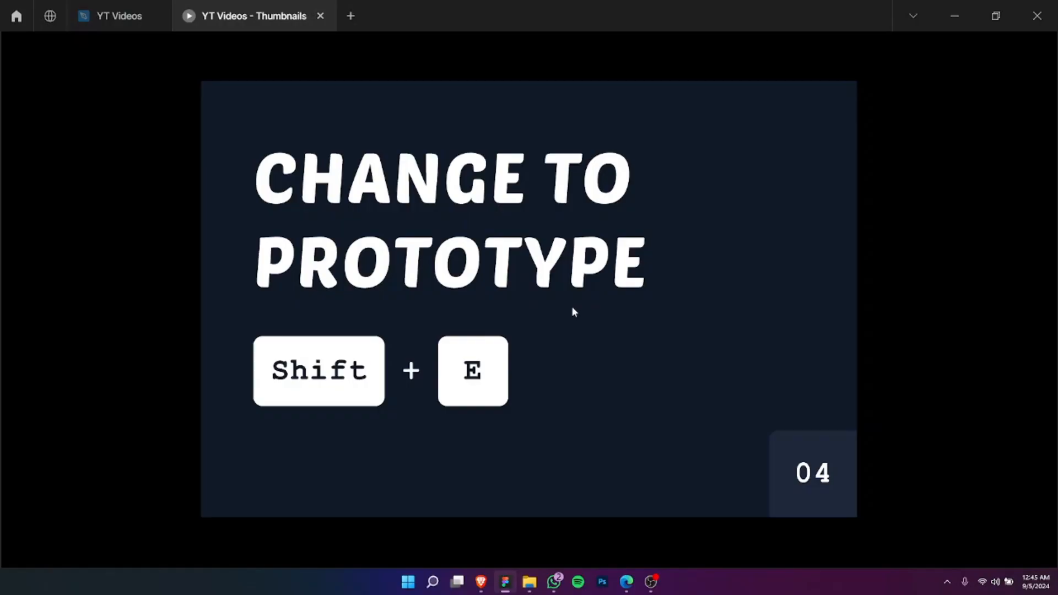
Step: Return to the YT Videos design file and view the dark Splash screen's prototype settings before going back to its design properties
left_click(119, 18)
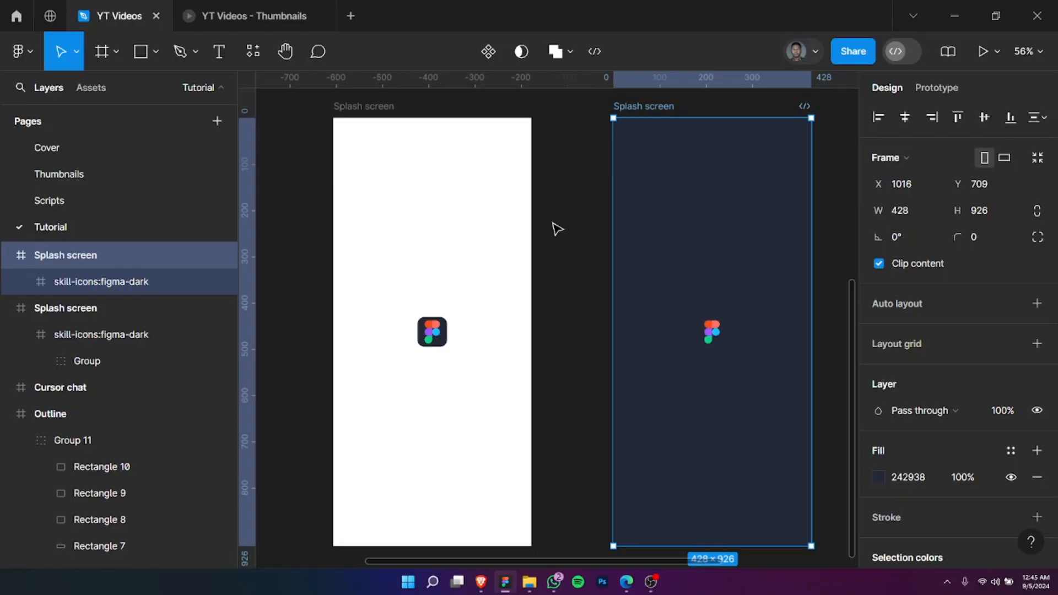
key("shift+e")
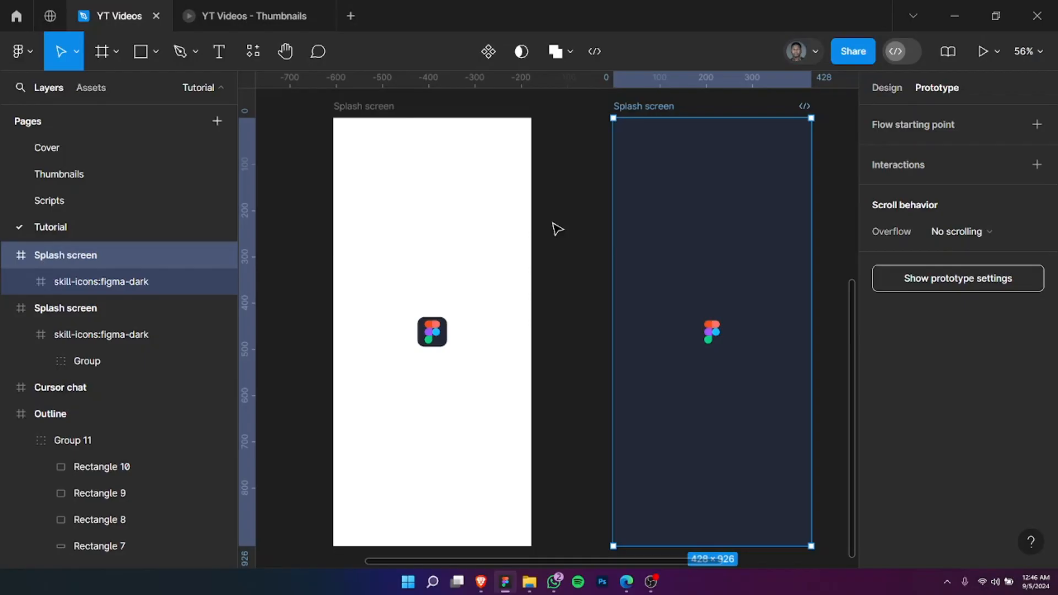
key("shift+e")
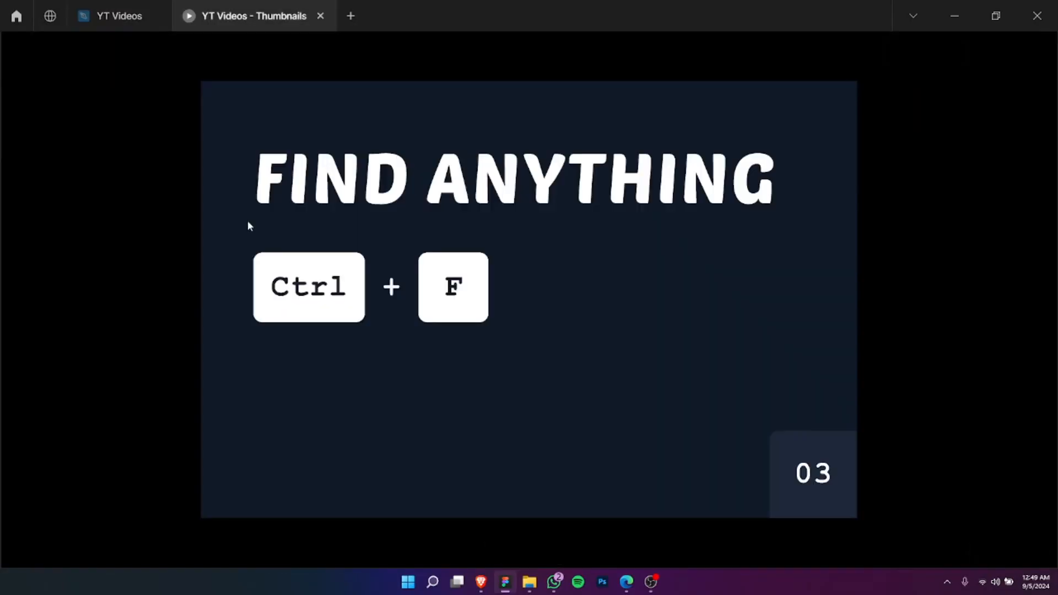
Step: Return to the YT Videos design file and search it for "Grid"
left_click(111, 17)
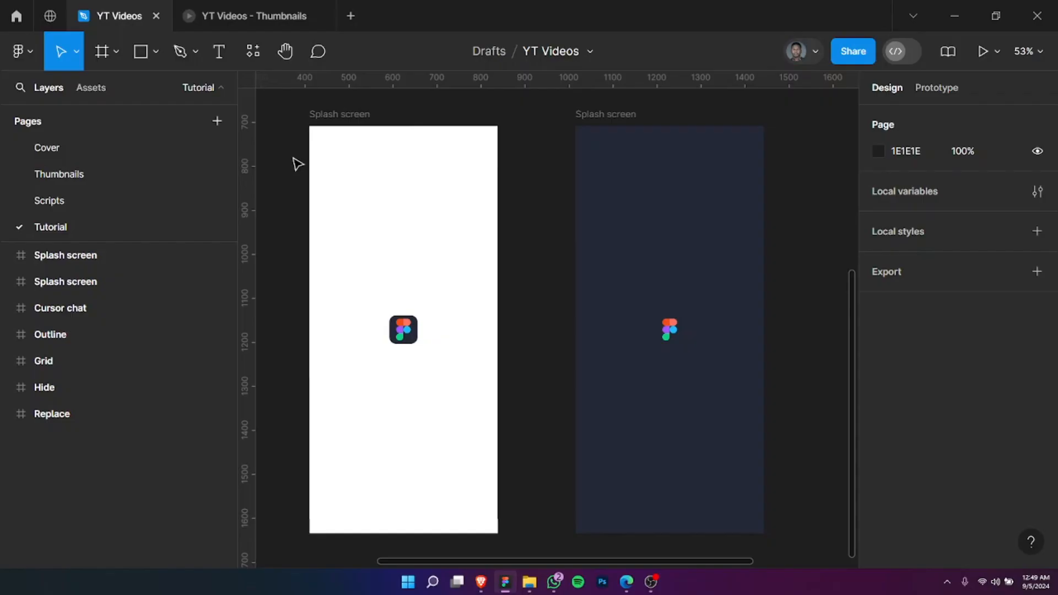
key("ctrl+f")
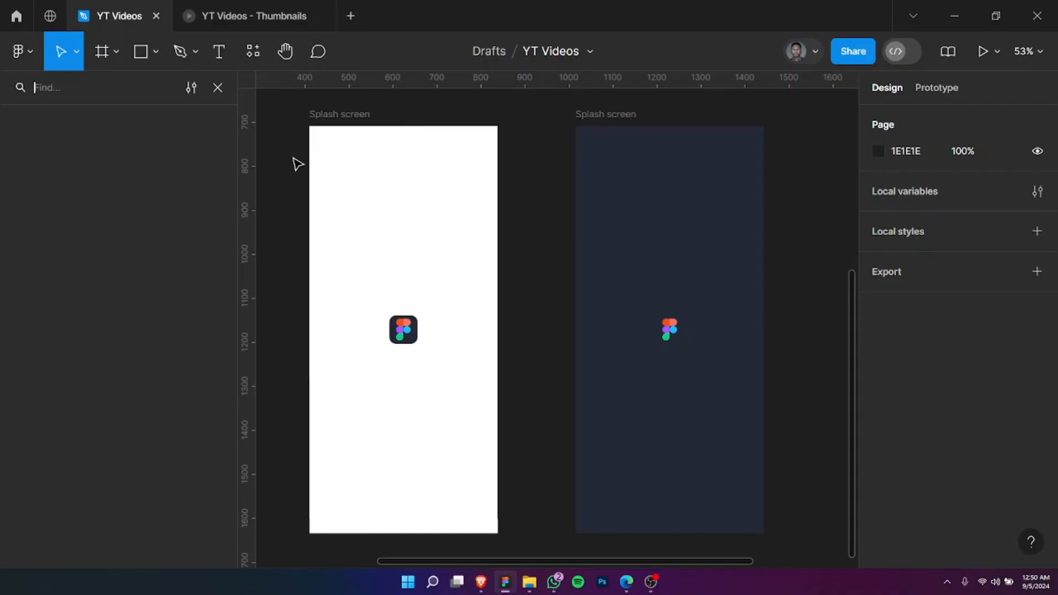
type("Grid")
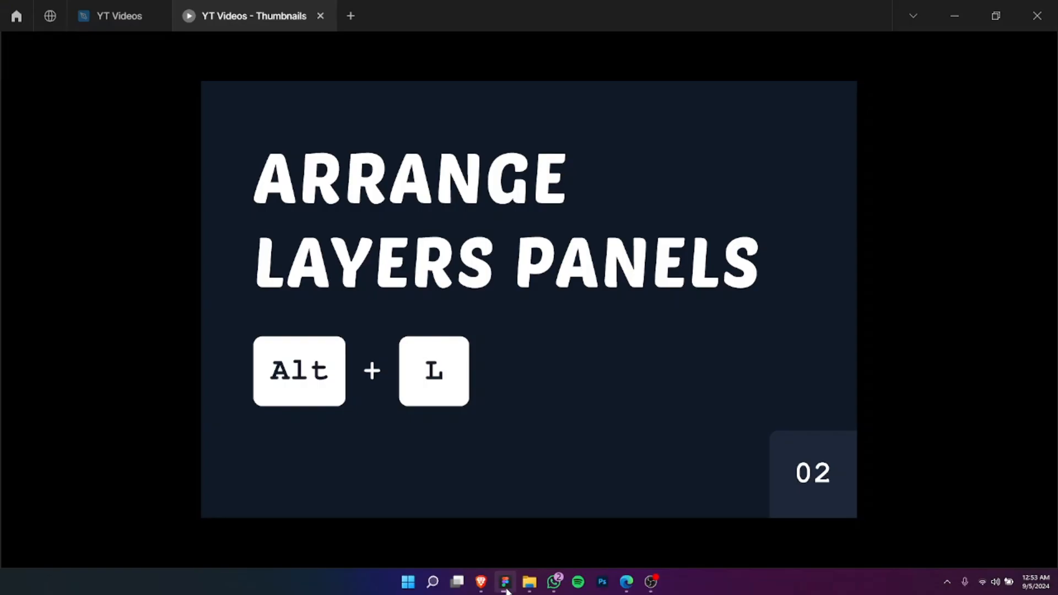
Step: Return to the YT Videos design file and collapse all expanded layers on the Tutorial page, including the Replace frame
left_click(119, 16)
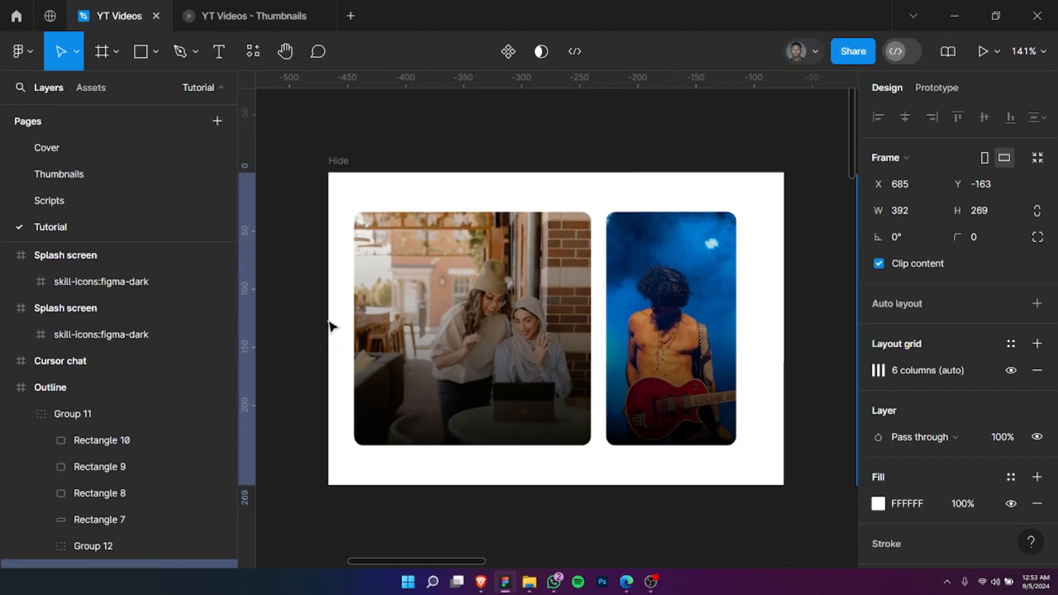
left_click_drag(327, 321, 190, 379)
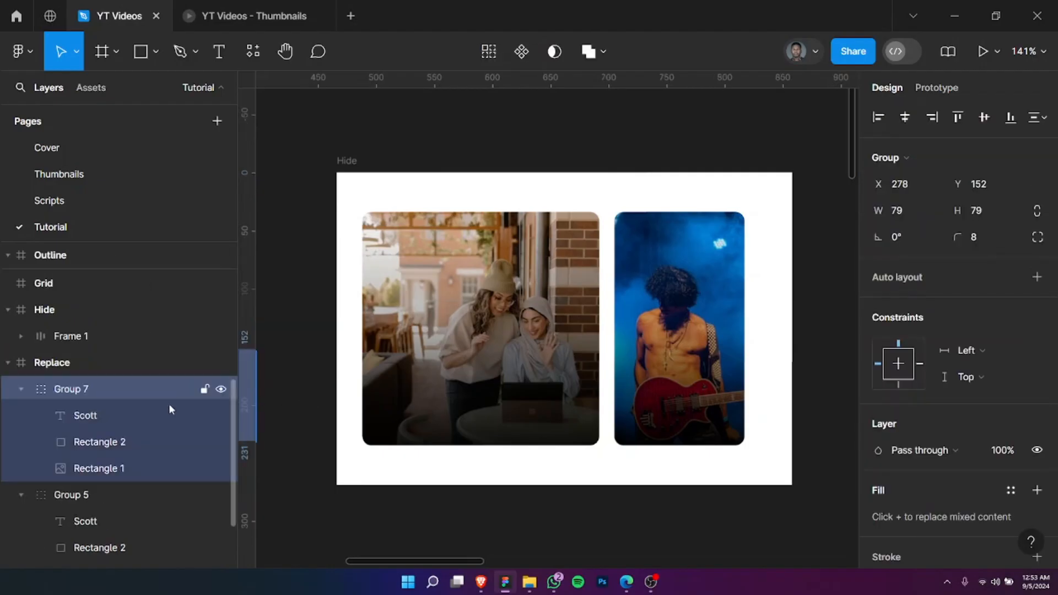
scroll(169, 408, "up", 10)
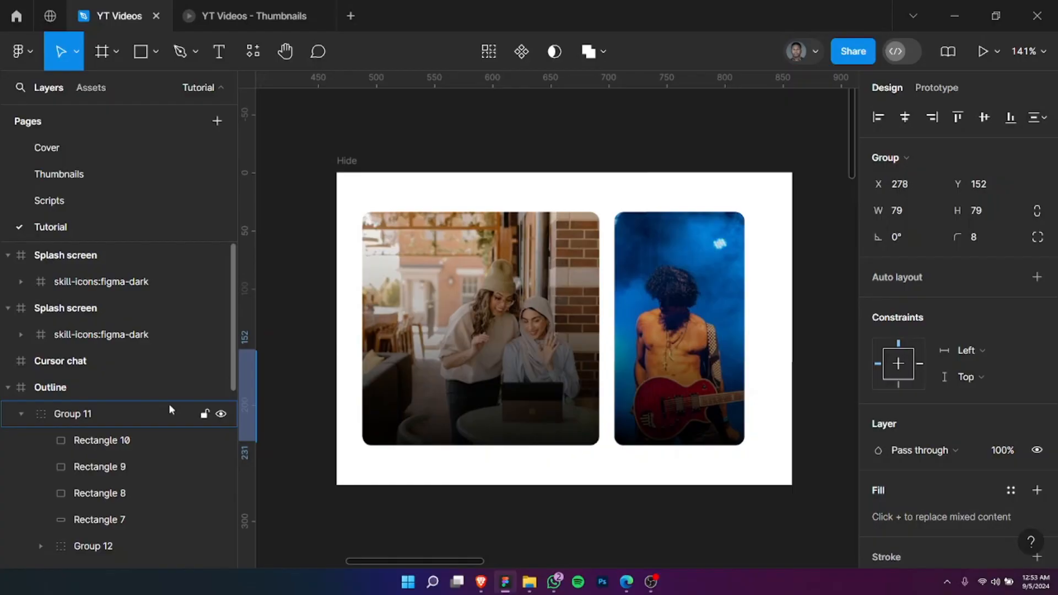
key("alt+l")
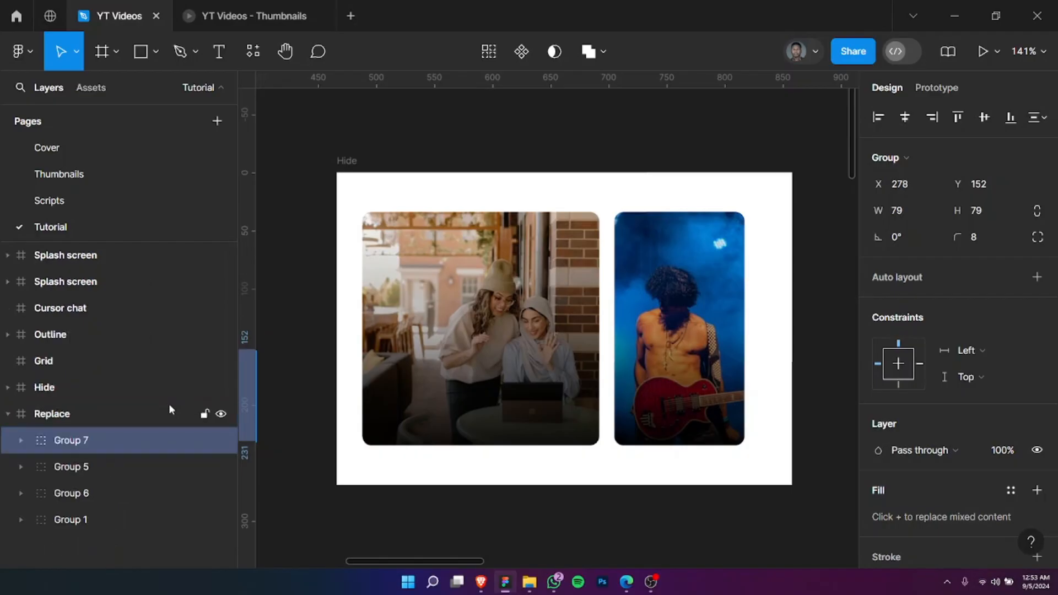
left_click(115, 411)
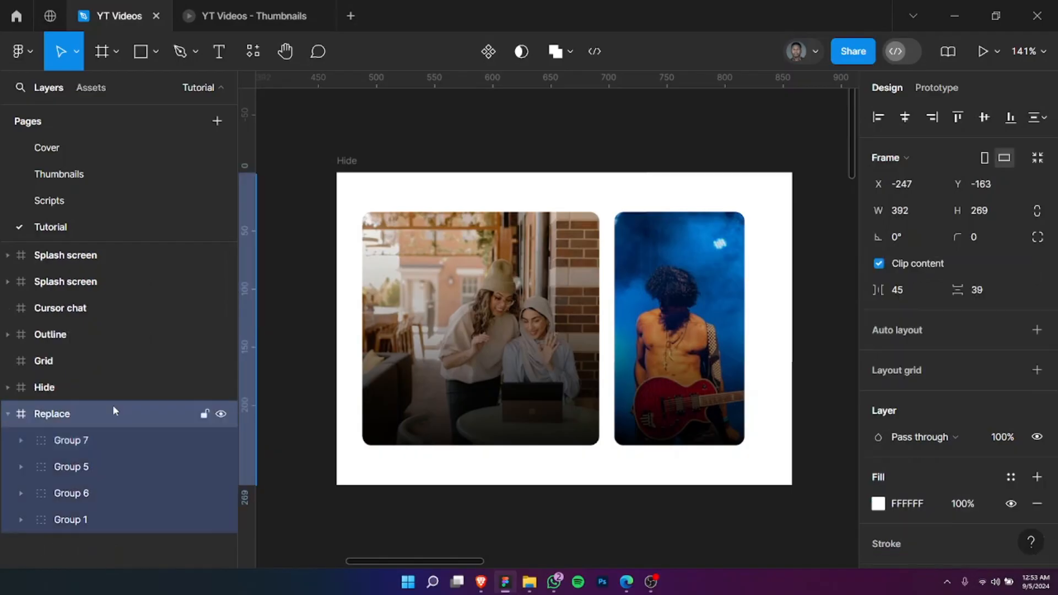
key("alt+l")
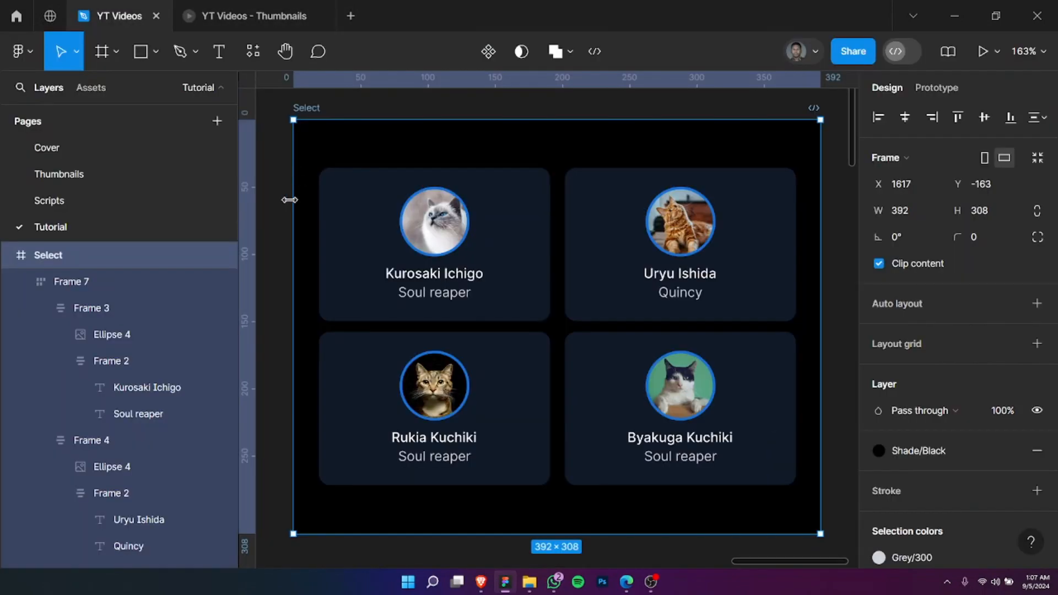
Step: Select the nested name-and-role text frame in the first card, switch to the second card's, and repeat this alternation
double_click(429, 310)
double_click(435, 284)
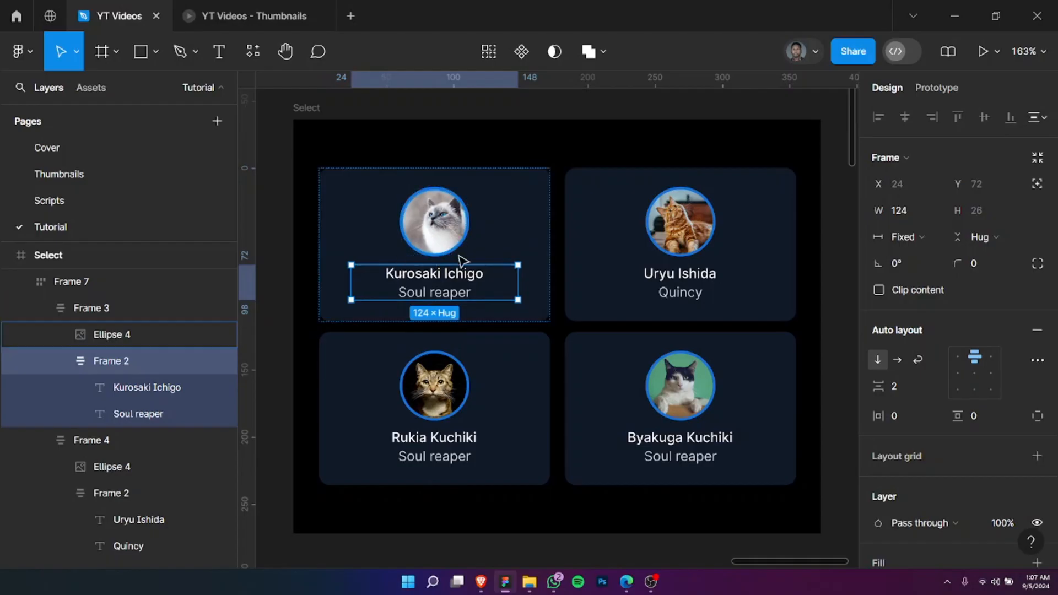
left_click(649, 274)
double_click(649, 274)
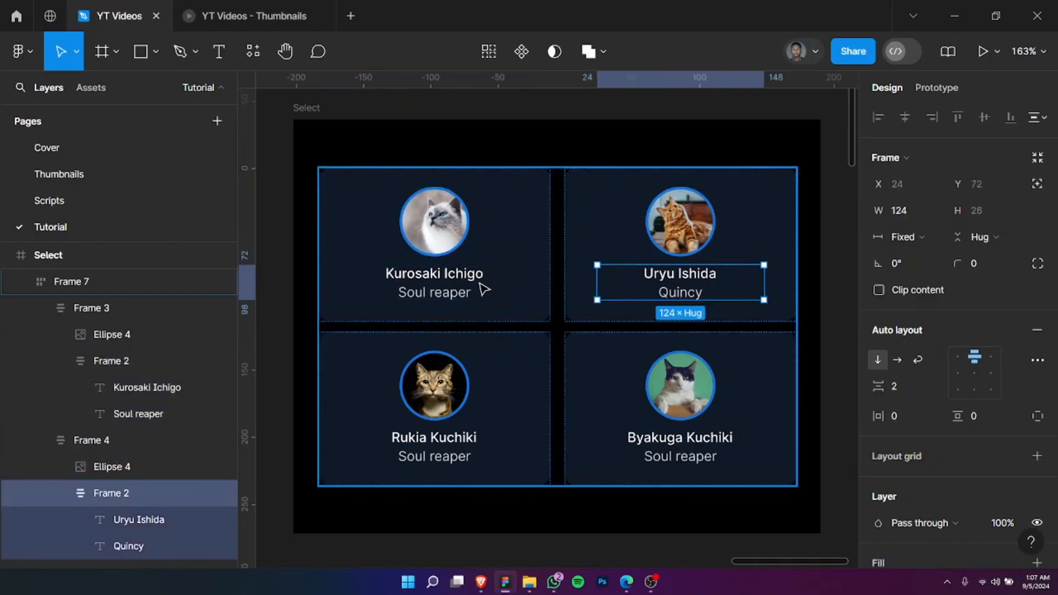
left_click(414, 286)
double_click(414, 285)
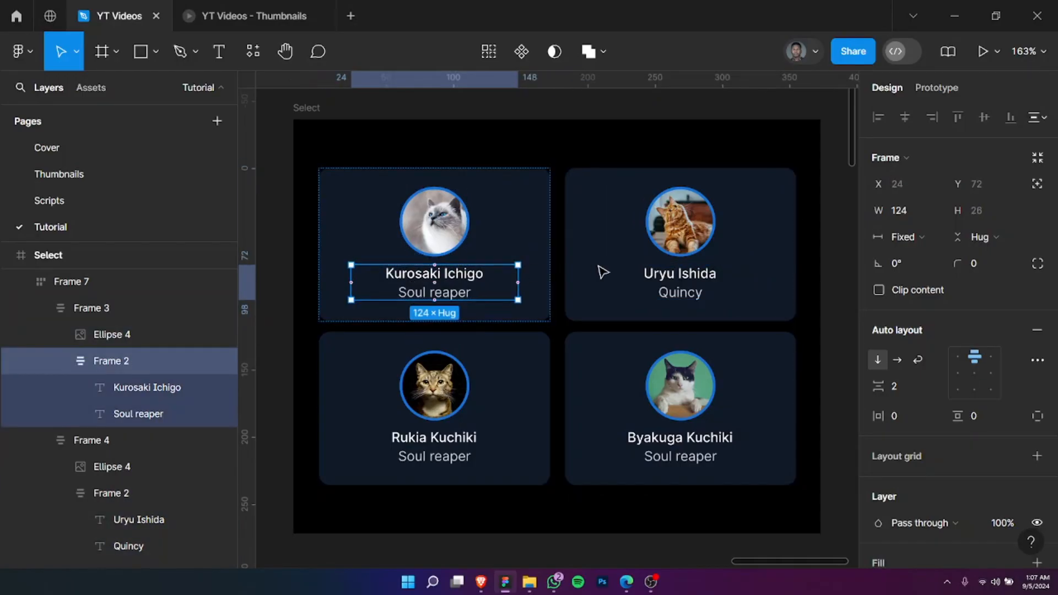
left_click(663, 281)
double_click(665, 283)
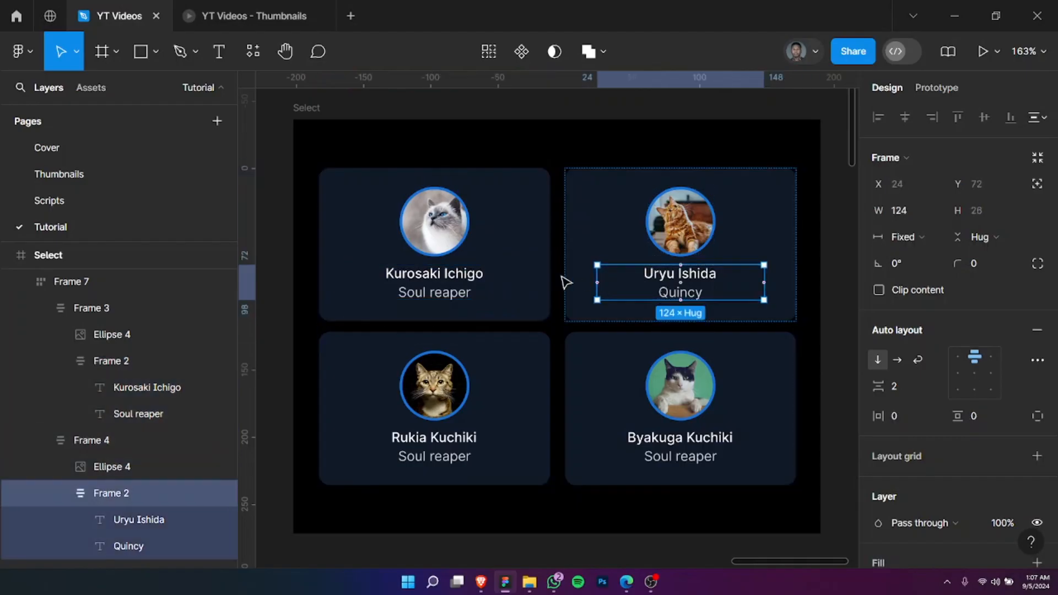
Step: Select the nested name-and-role text frames of all four cards together and try adjusting their item spacing
double_click(436, 285)
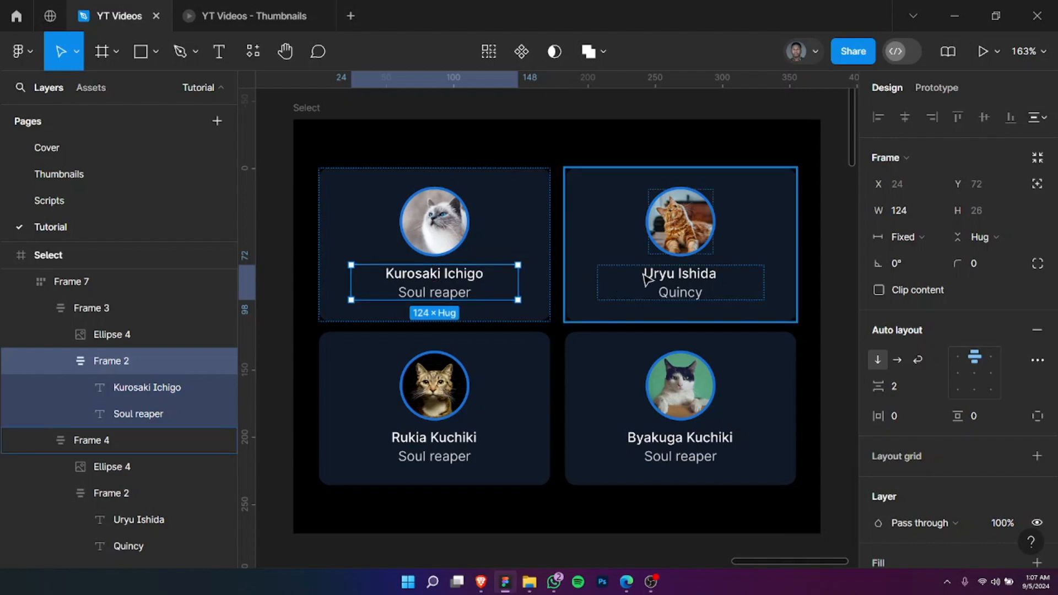
left_click(647, 278, "shift")
double_click(647, 278, "shift")
left_click(646, 272, "shift")
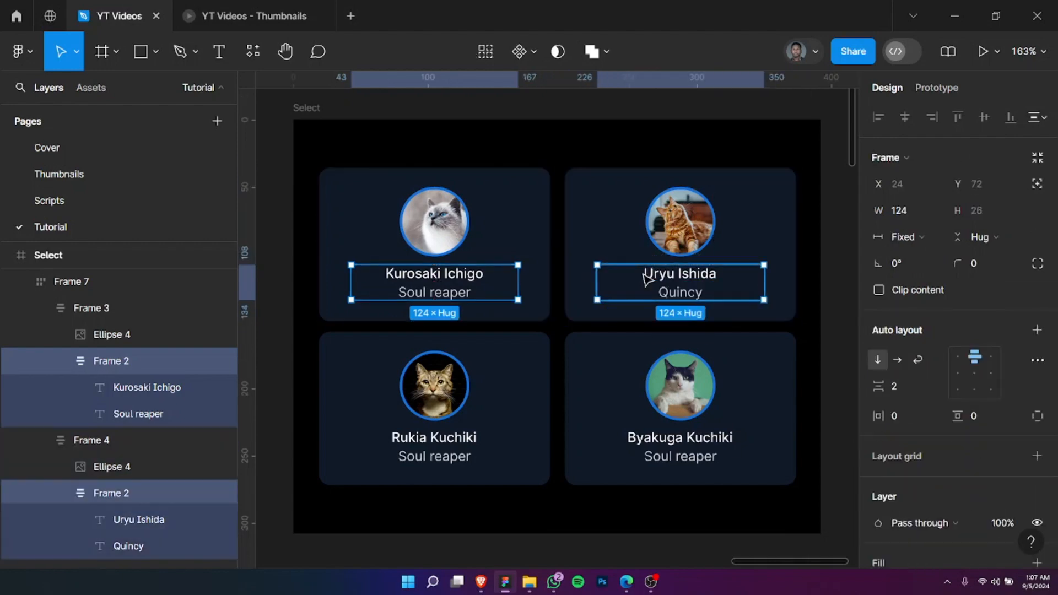
left_click(452, 441, "shift")
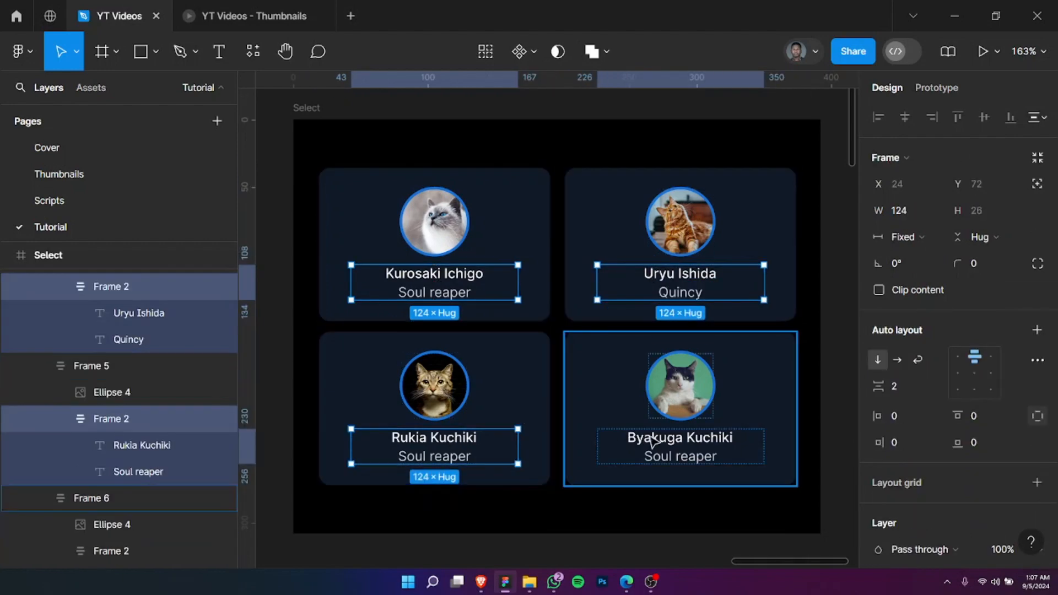
double_click(656, 440, "shift")
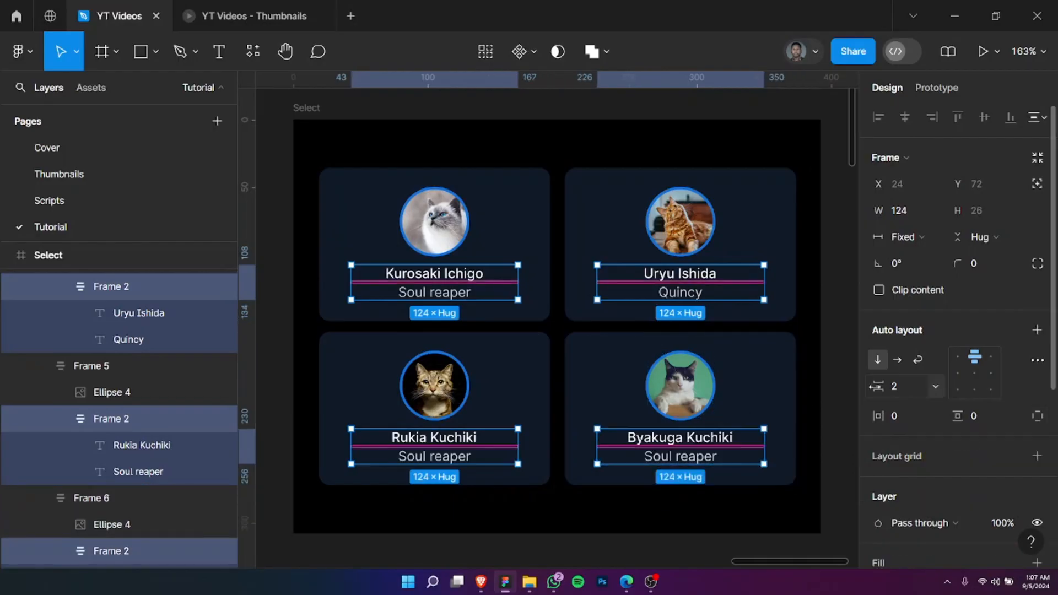
mouse_move(878, 385)
left_mouse_down()
mouse_move(889, 381)
mouse_move(869, 383)
mouse_move(879, 385)
left_mouse_up()
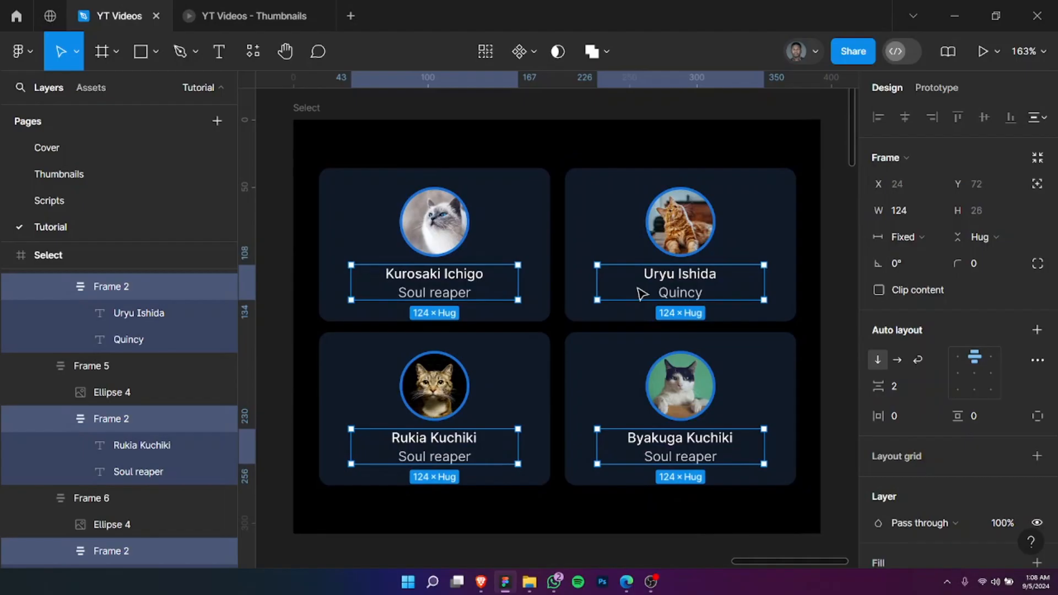
Step: Select the parent cards of the four text frames at once and set their vertical item spacing to 14
key("shift+Return")
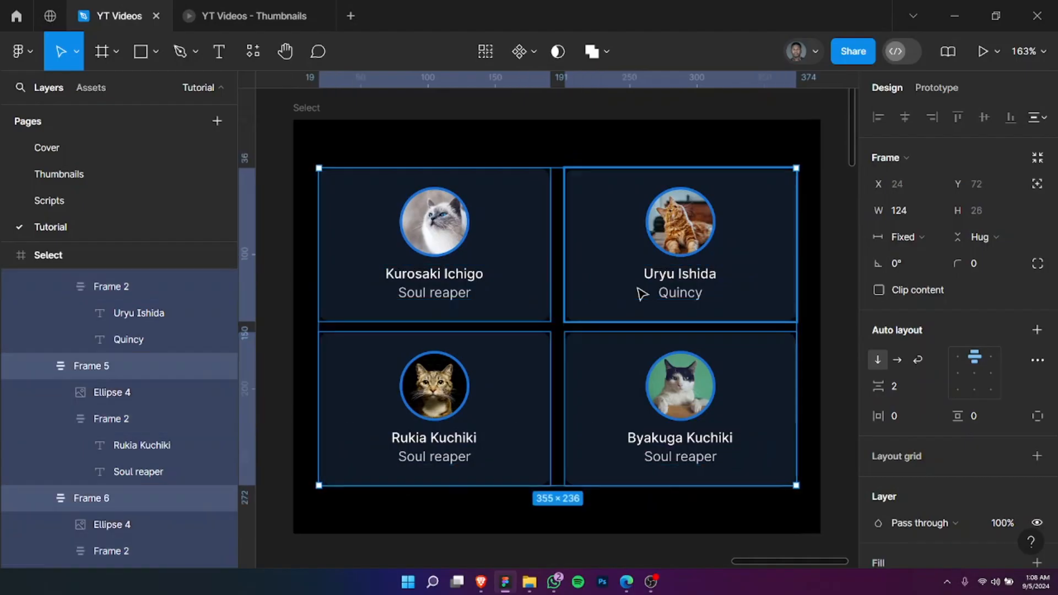
left_click_drag(878, 386, 891, 384)
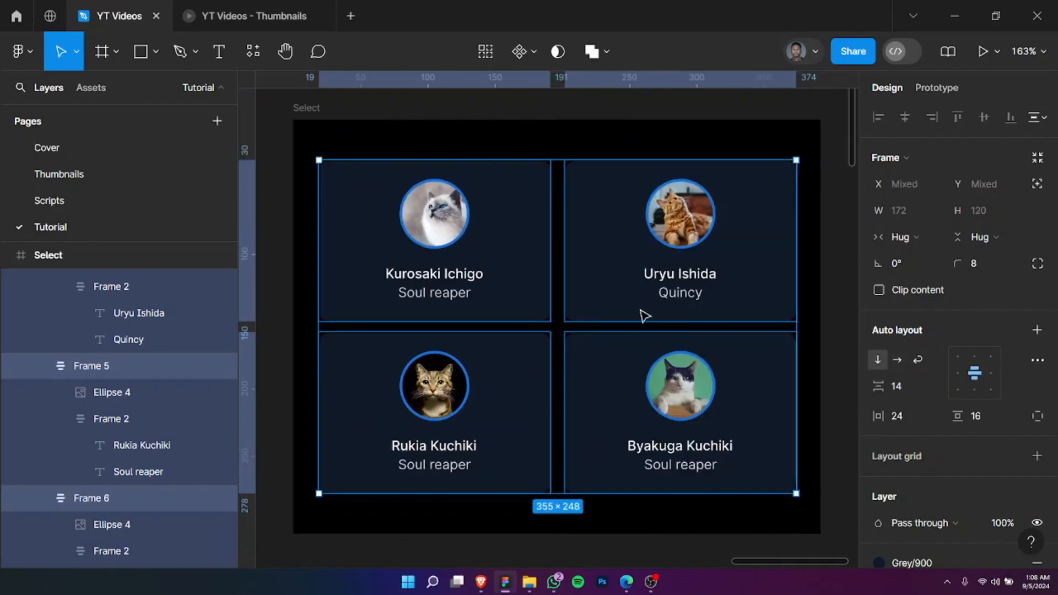
Step: Undo the spacing change on the four cards and select only the second card
double_click(645, 315)
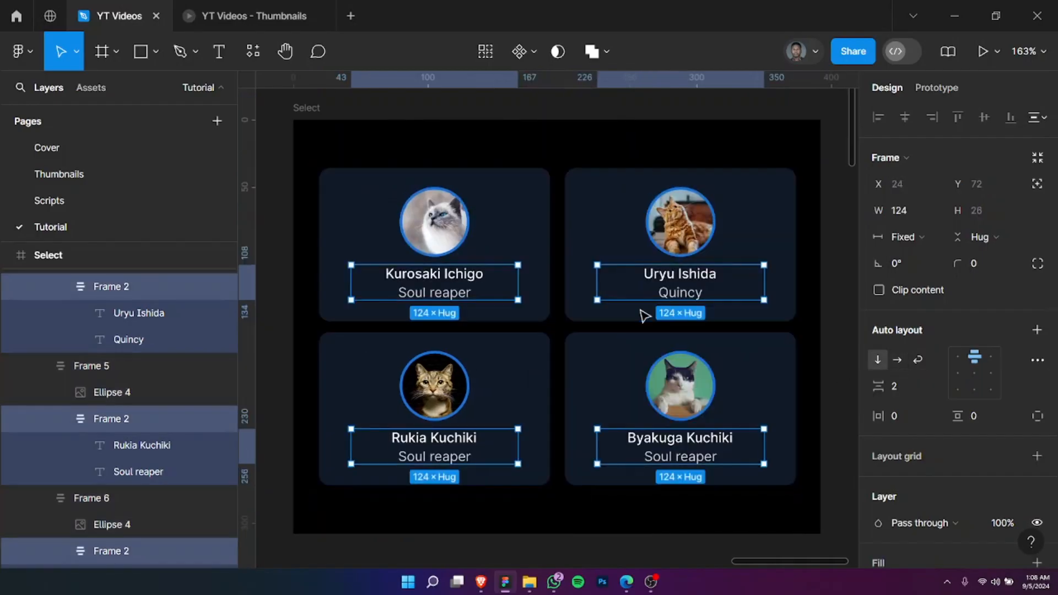
left_click(597, 213)
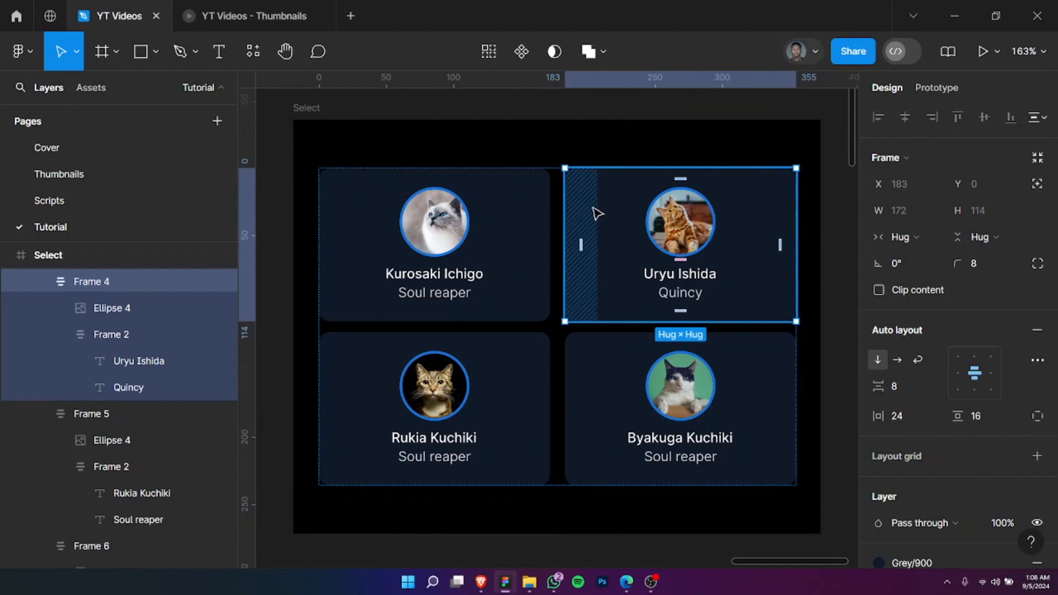